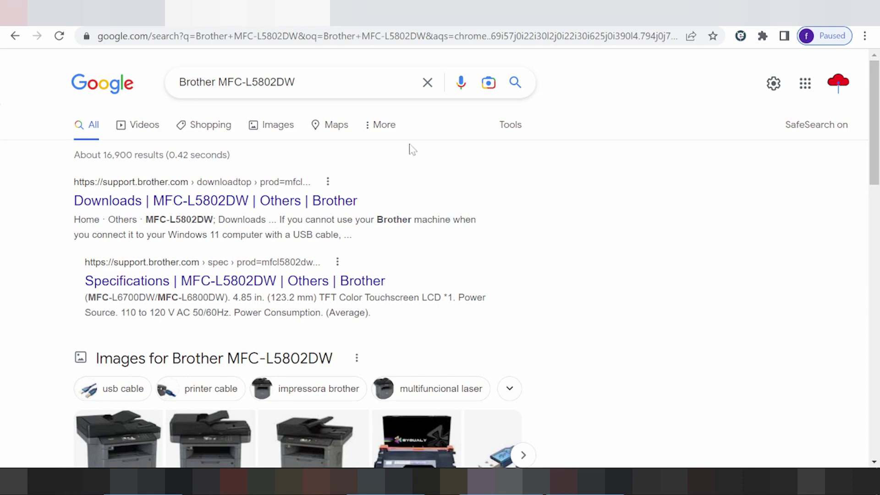
Step: Search Google for 'Brother MFC-L5802DW driver download' and look through the results
text(dri)
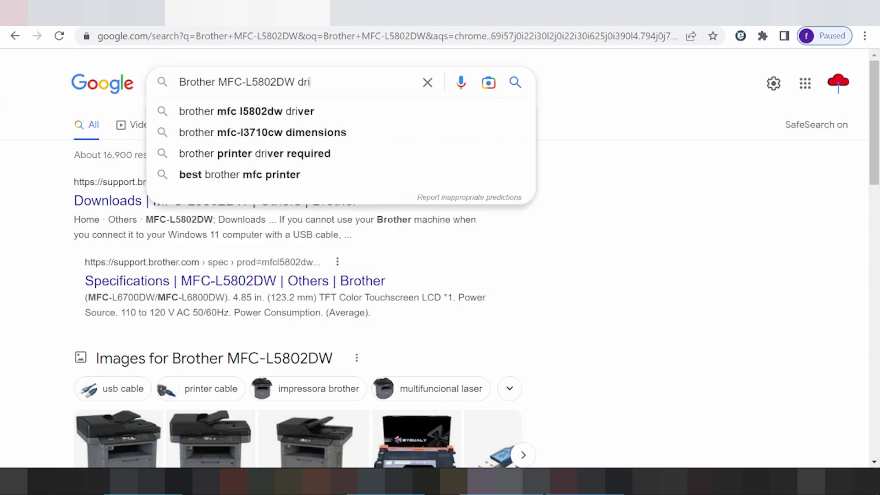
text(ver download)
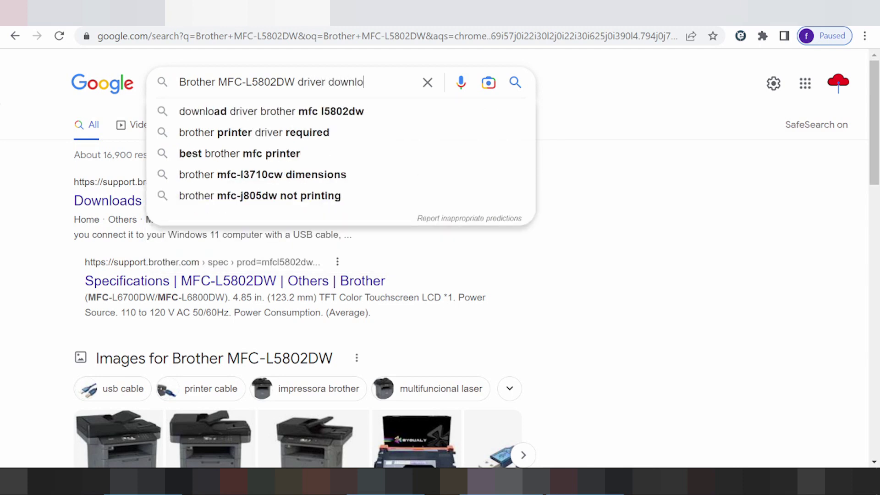
key(Return)
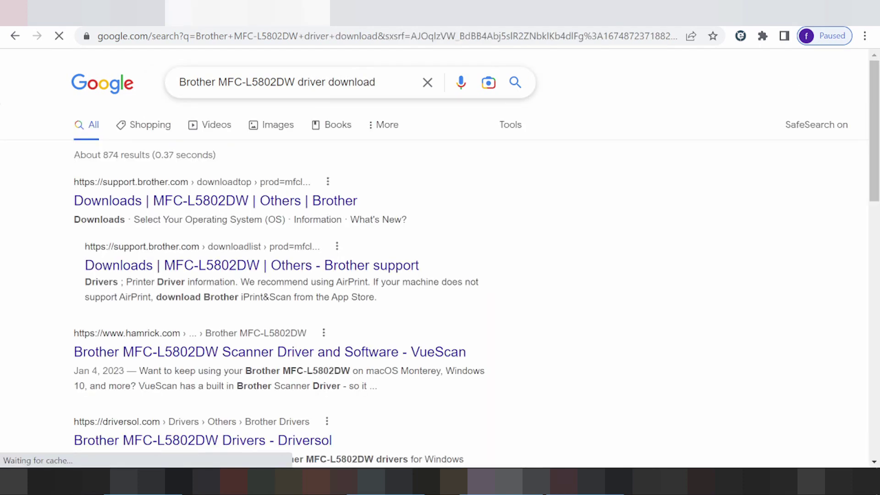
scroll(449, 184, down, 7)
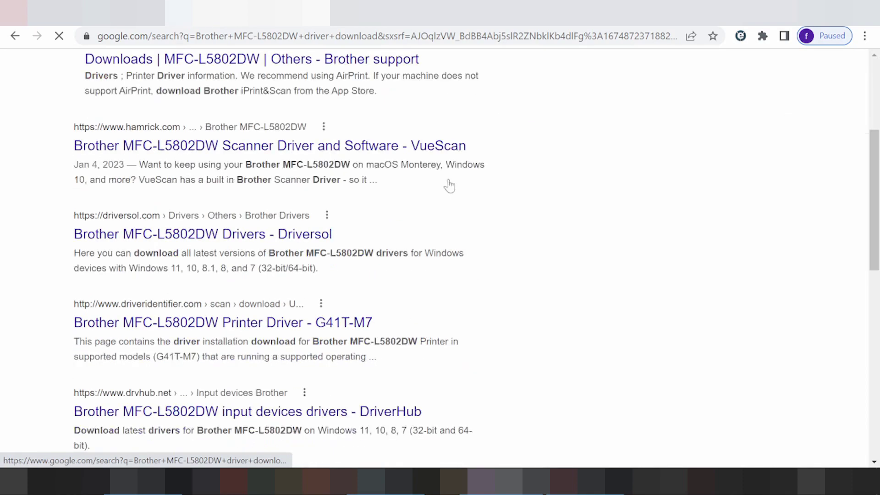
scroll(459, 181, down, 3)
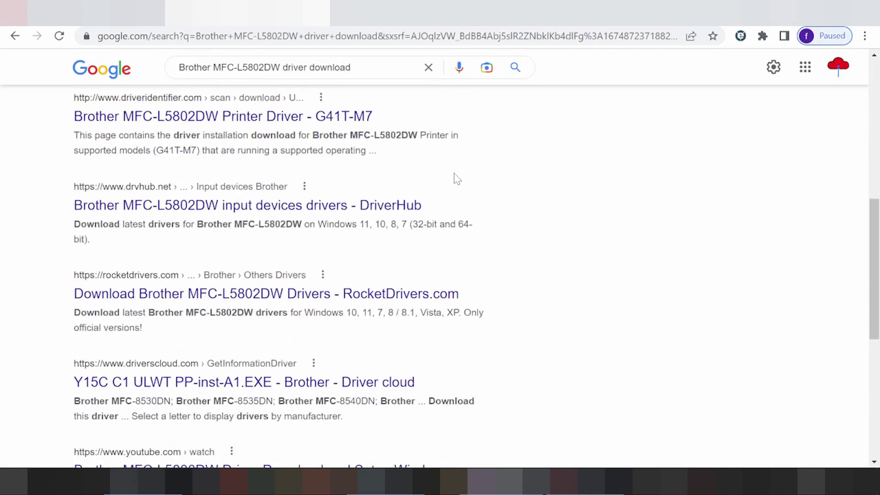
scroll(458, 179, down, 3)
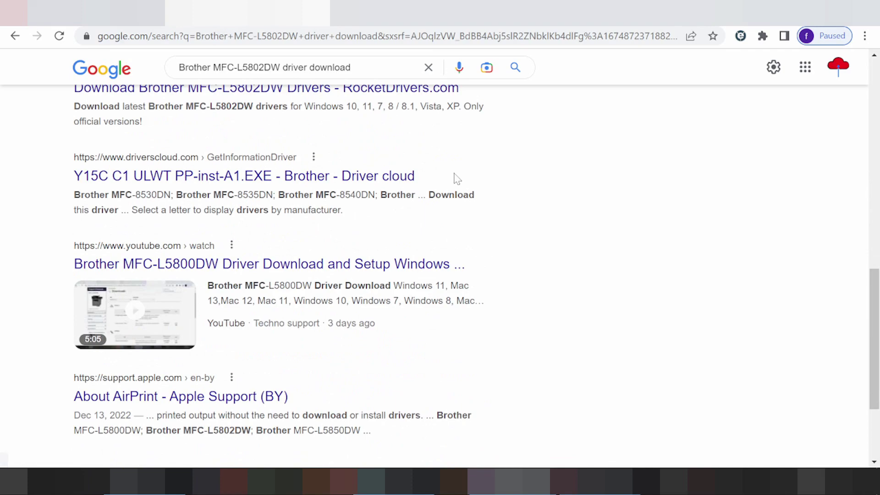
scroll(457, 179, down, 3)
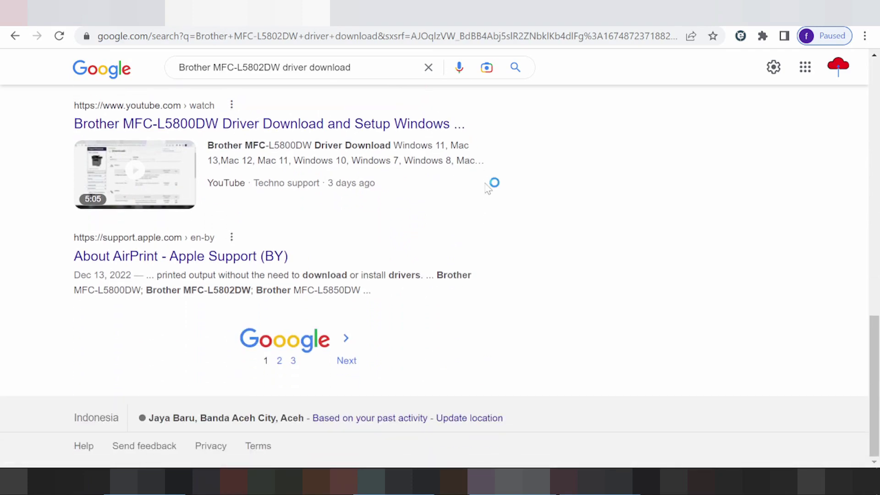
scroll(488, 188, up, 15)
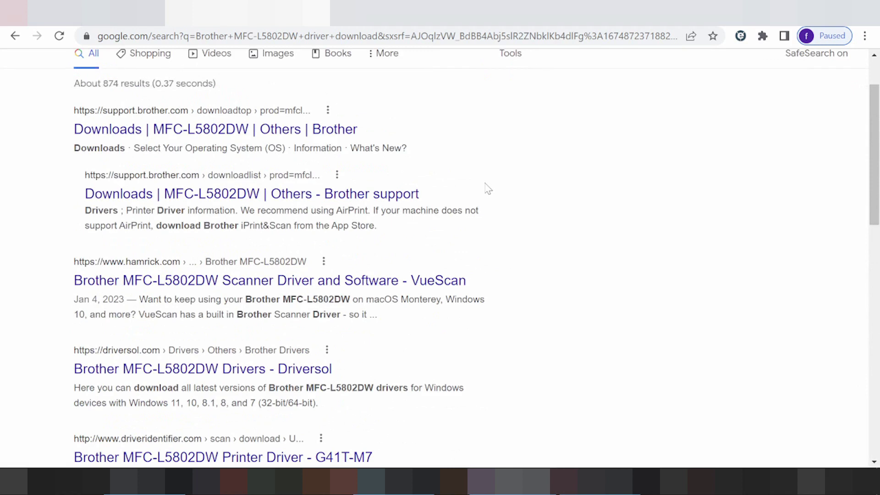
scroll(488, 188, up, 2)
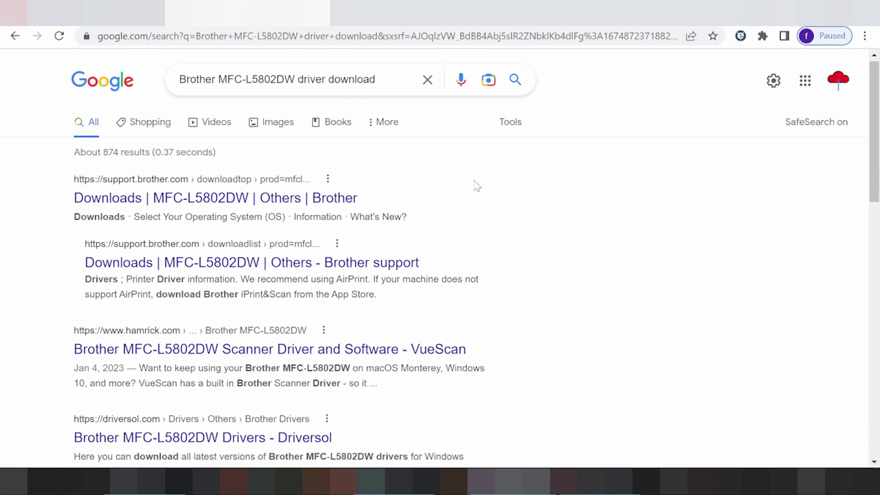
Step: Open Brother's MFC-L5802DW downloads page and load the downloads for Mac, macOS 12.x
click(206, 200)
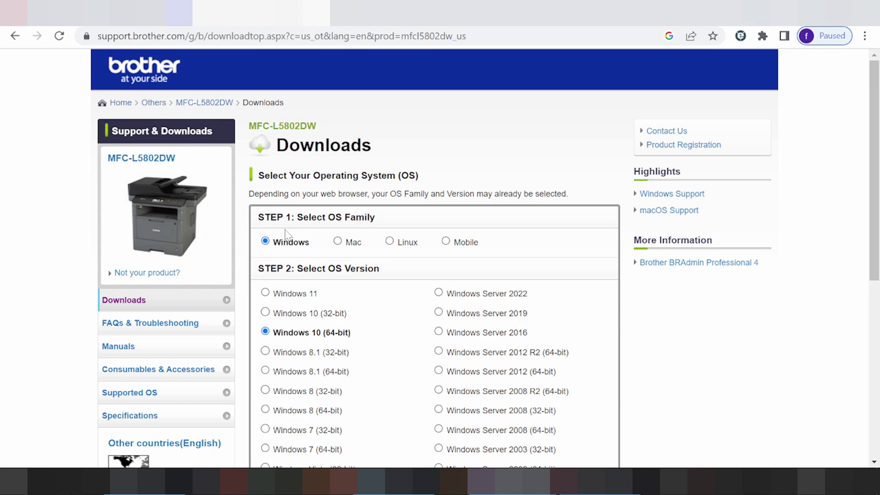
click(445, 243)
click(401, 246)
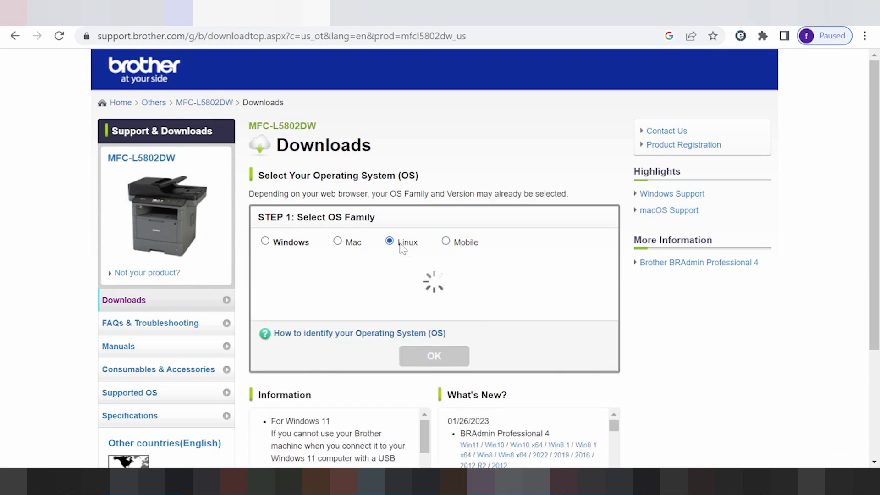
click(352, 246)
click(289, 246)
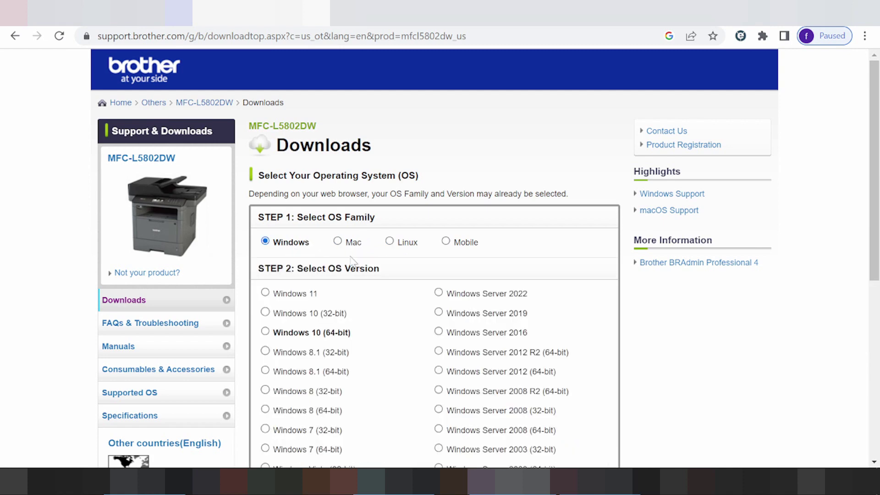
click(338, 242)
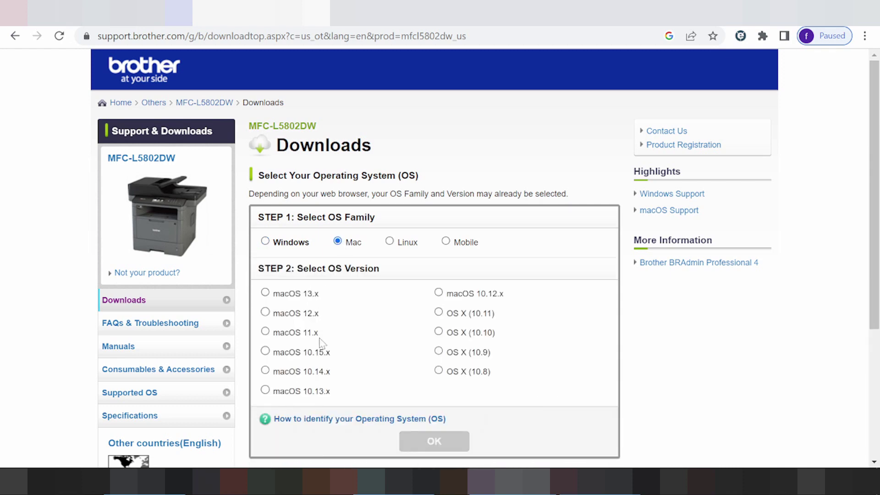
click(266, 313)
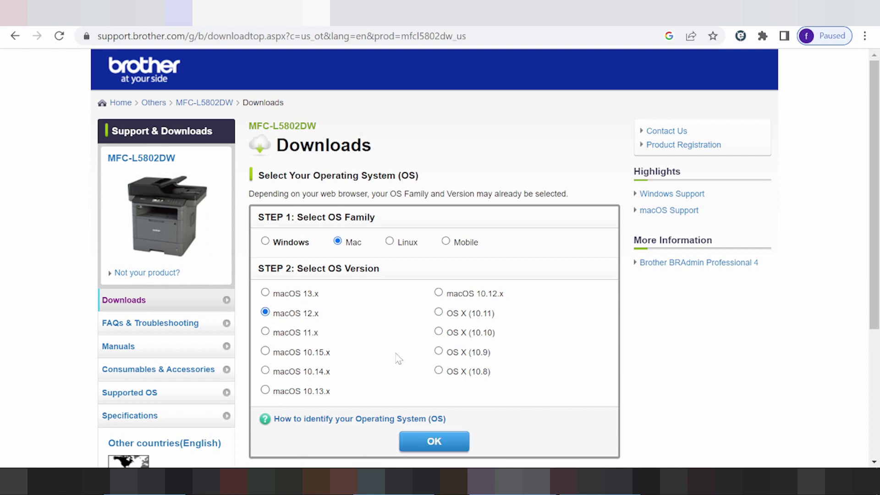
click(445, 442)
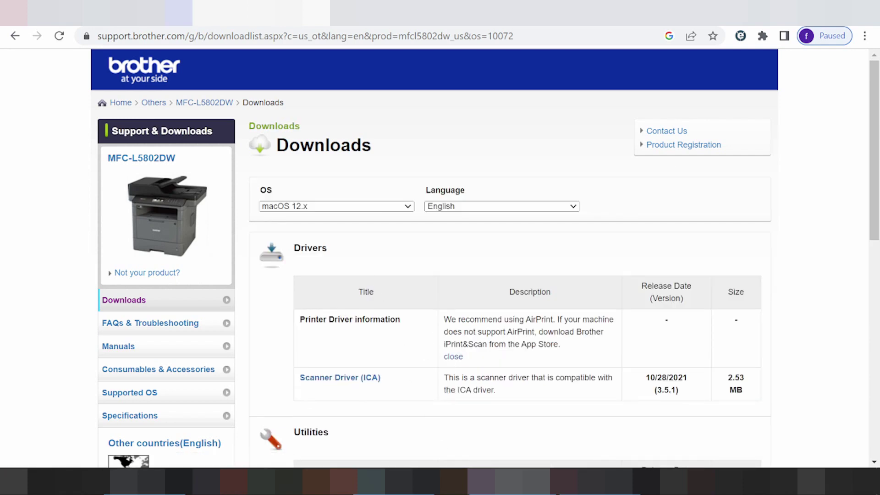
Step: Browse the macOS 12.x download list and open the Wireless Setup Wizard entry
drag(306, 319, 353, 336)
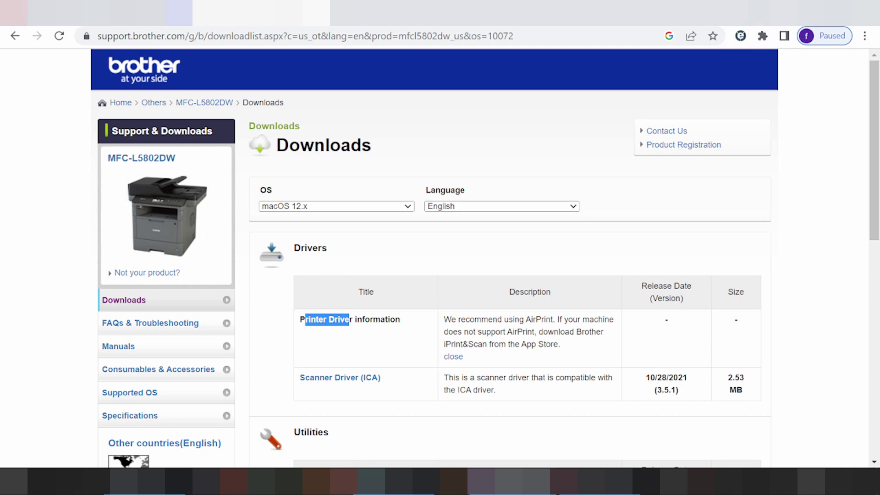
scroll(362, 259, down, 2)
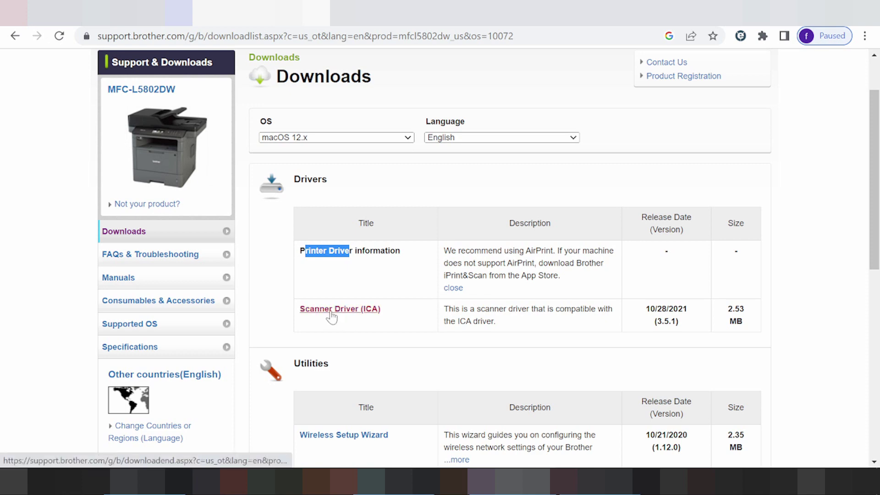
scroll(332, 316, down, 3)
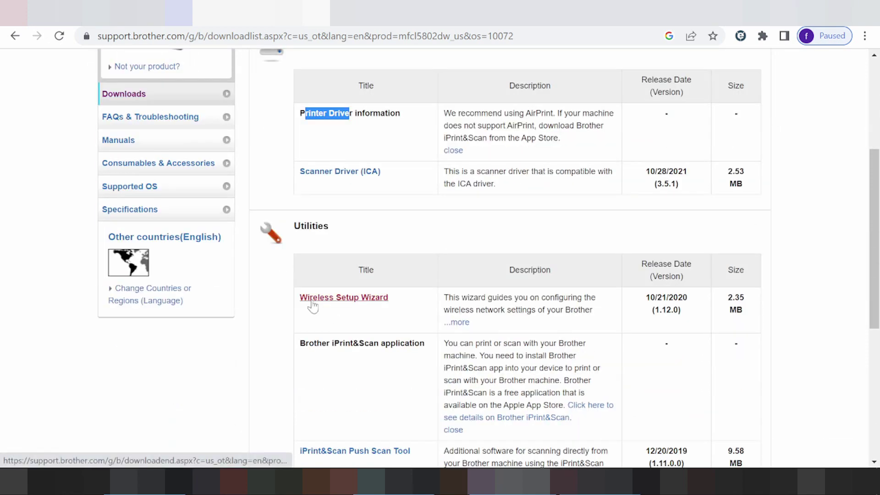
click(362, 302)
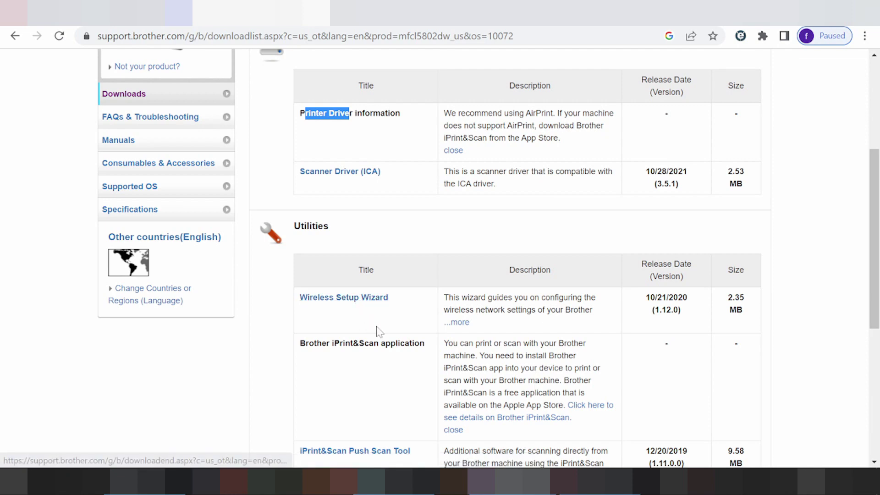
Step: Show all Utilities, revealing the Internet FAX Install Tool 4.0.2, then return to the top
scroll(389, 333, down, 2)
scroll(389, 333, down, 3)
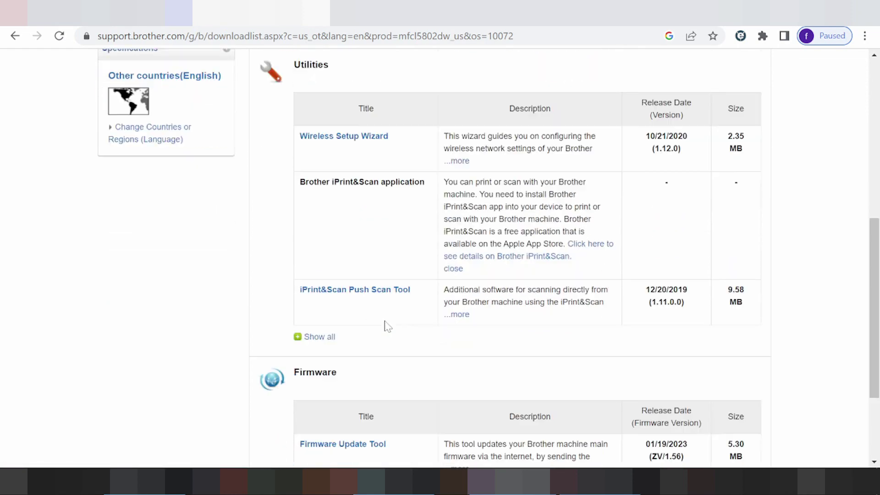
click(335, 296)
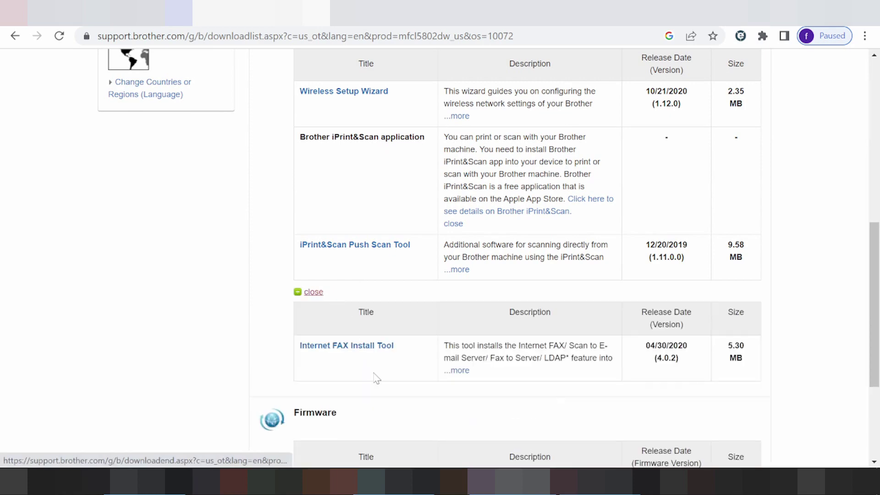
scroll(379, 358, down, 3)
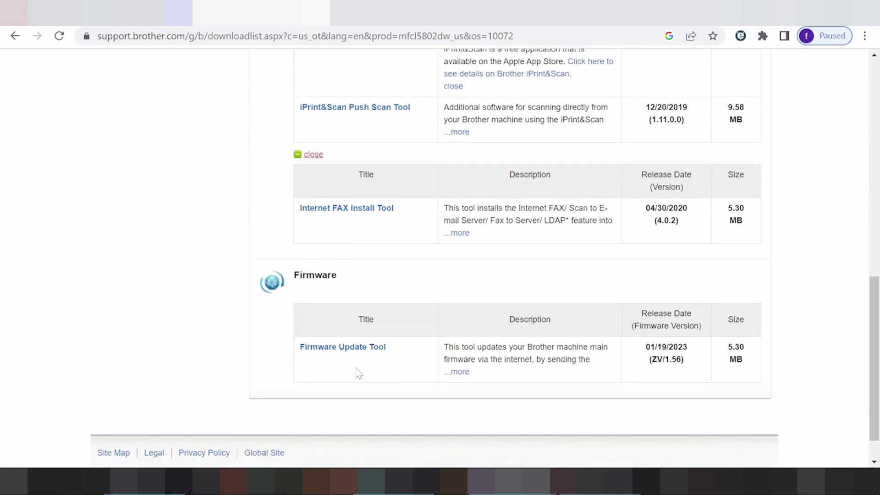
scroll(359, 374, up, 15)
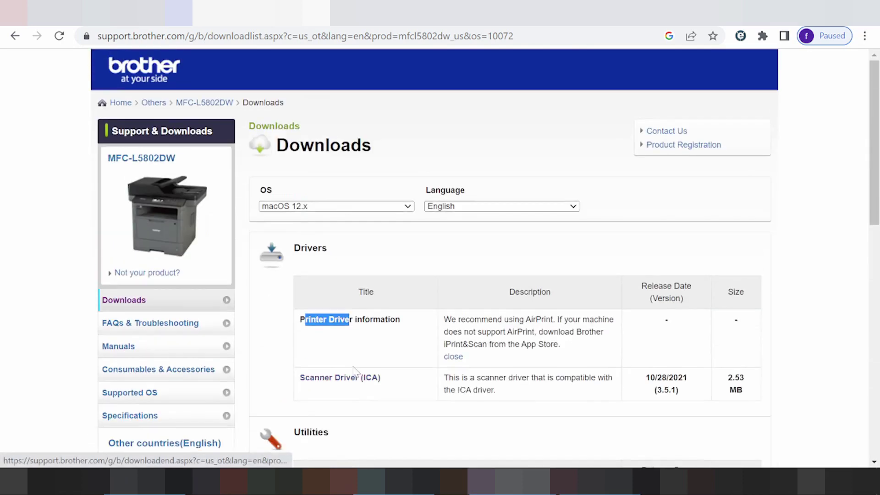
Step: Go back to the OS selection and load the MFC-L5802DW downloads for Windows 11
click(15, 36)
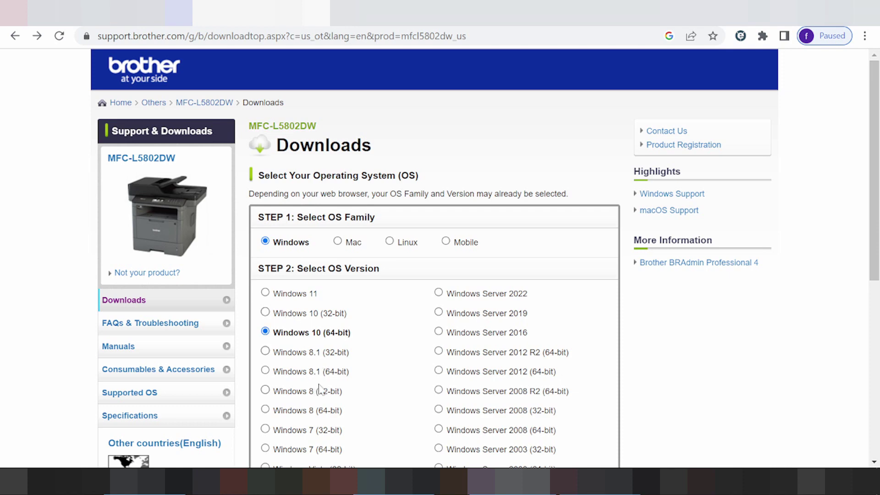
scroll(323, 385, down, 2)
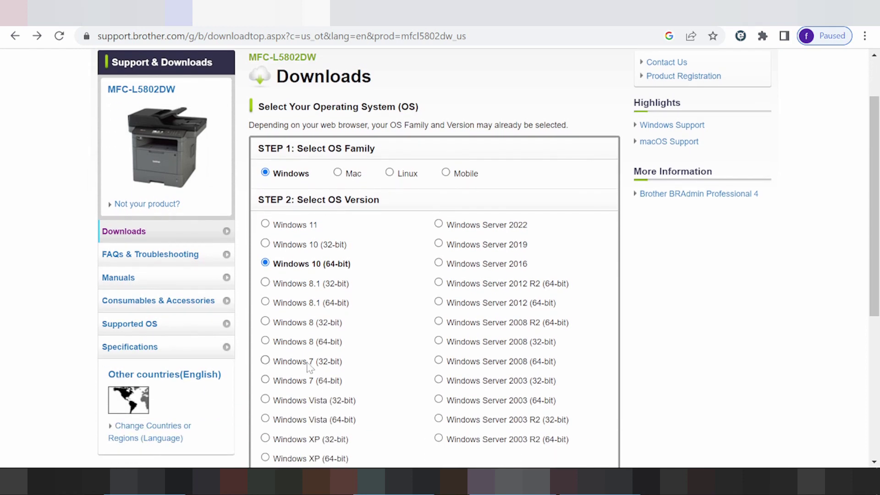
scroll(324, 367, down, 2)
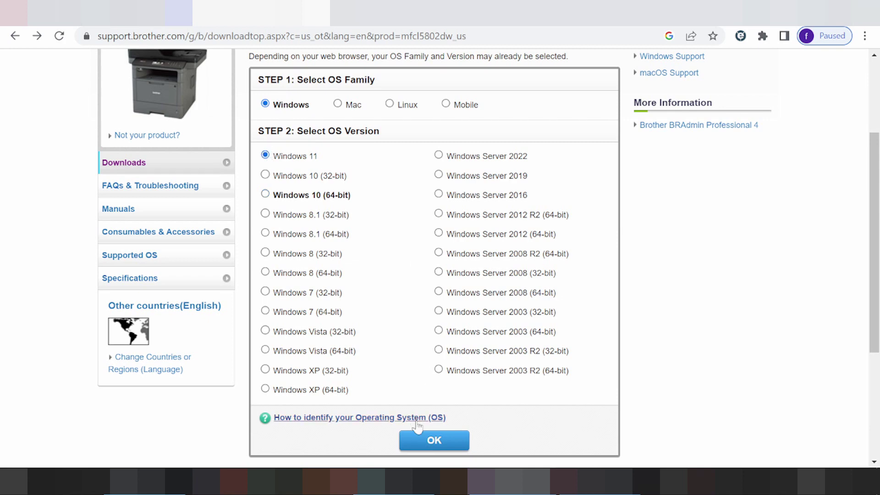
click(423, 441)
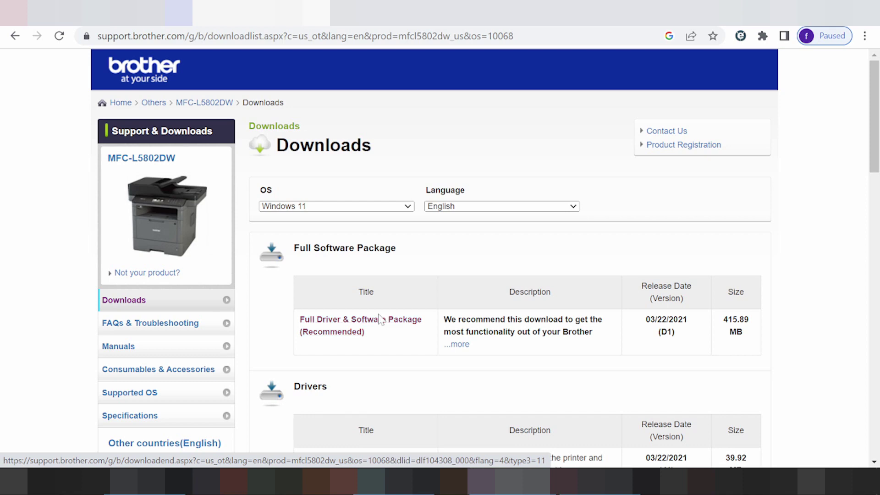
Step: Scroll down to the Windows 11 Drivers table showing three drivers
scroll(348, 323, down, 3)
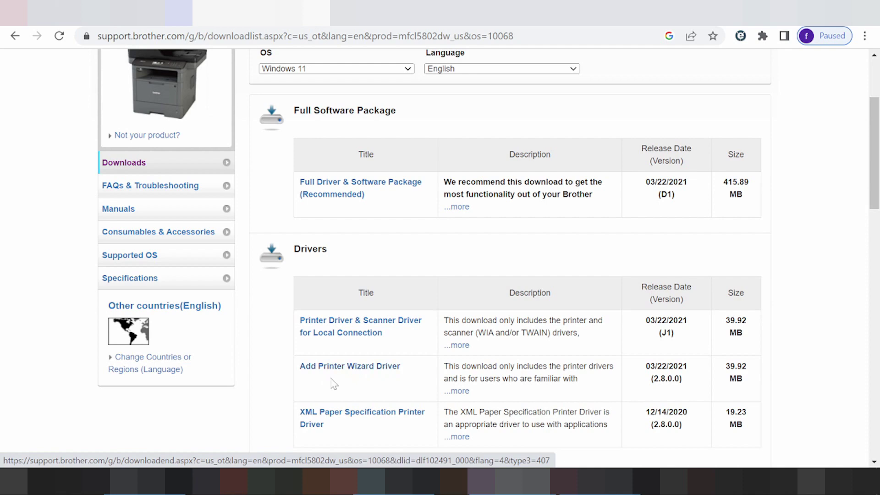
scroll(327, 360, down, 2)
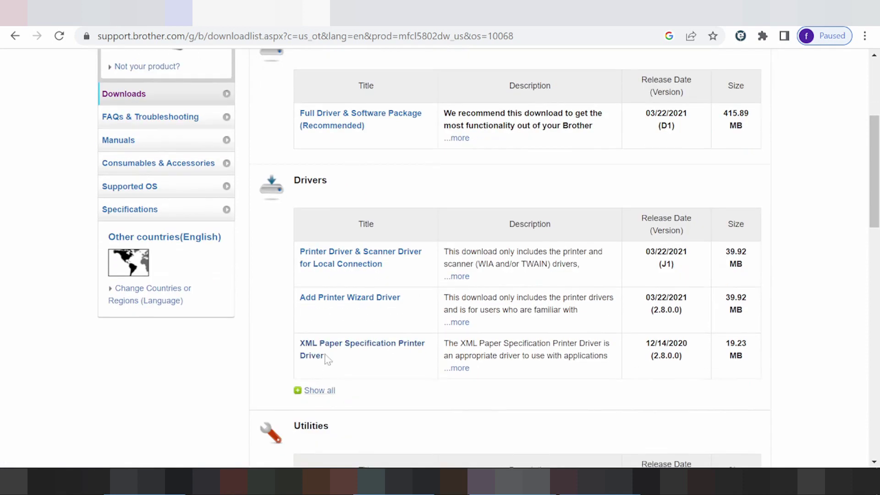
Step: Show all Windows 11 drivers, revealing the BR-Script (Postscript emulation) driver
click(323, 391)
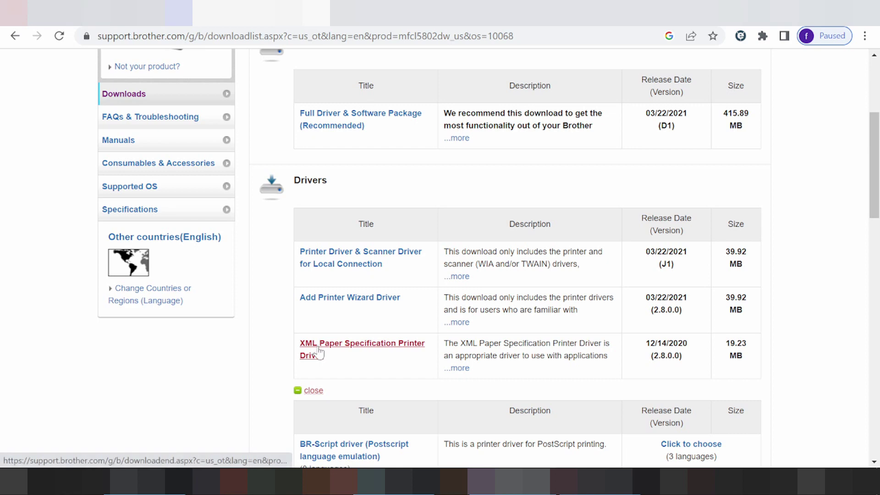
scroll(317, 355, down, 2)
scroll(324, 332, down, 2)
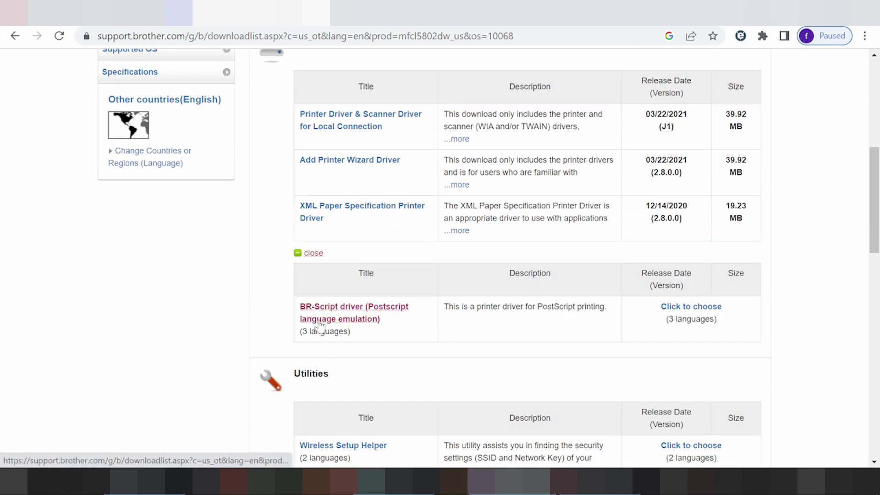
scroll(320, 324, down, 3)
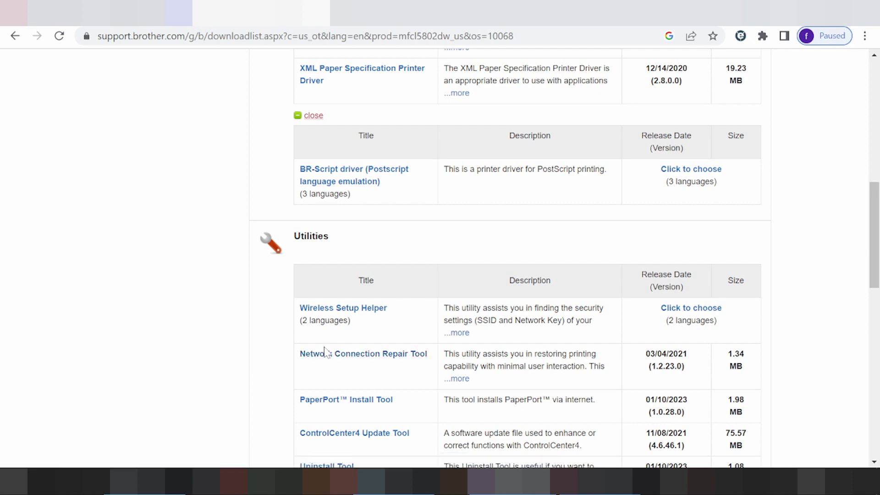
scroll(357, 346, down, 2)
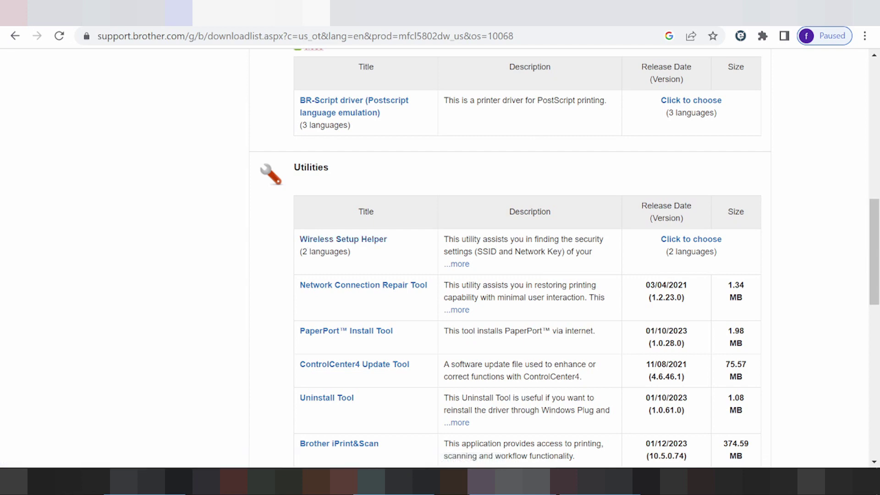
scroll(367, 254, down, 3)
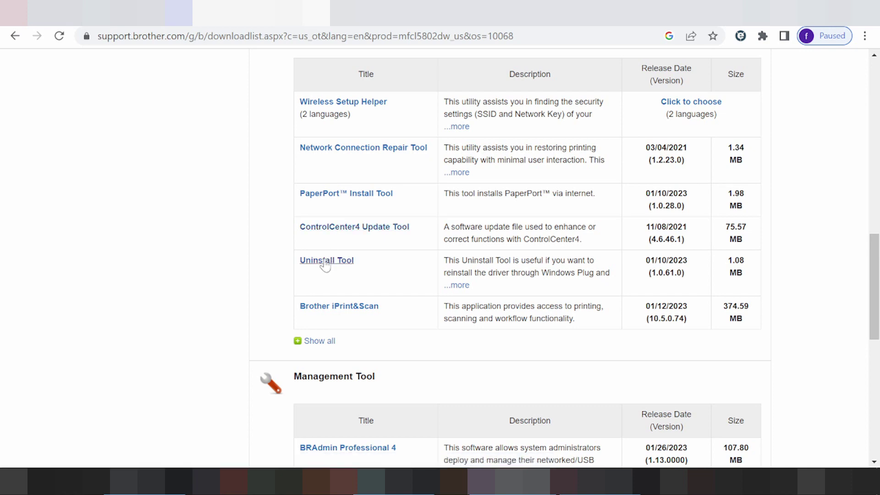
Step: Show all Utilities, scroll down to Firmware, then head back toward the top
click(320, 341)
scroll(316, 322, down, 2)
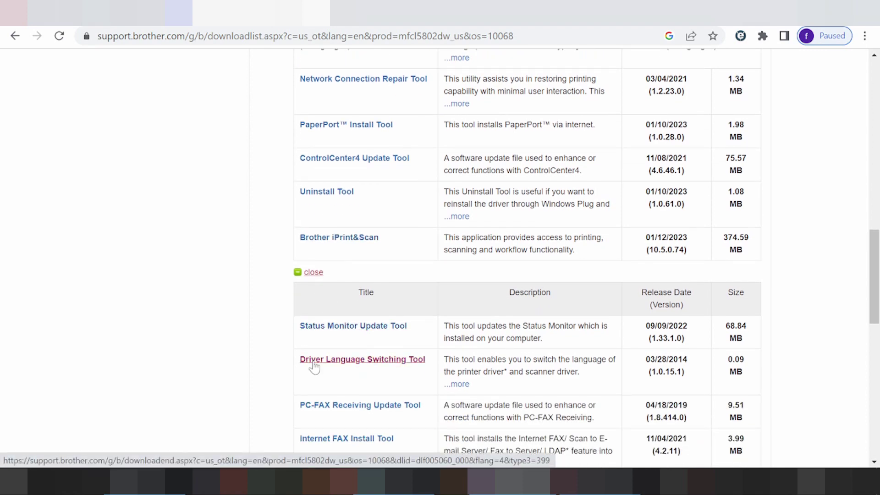
scroll(314, 366, down, 4)
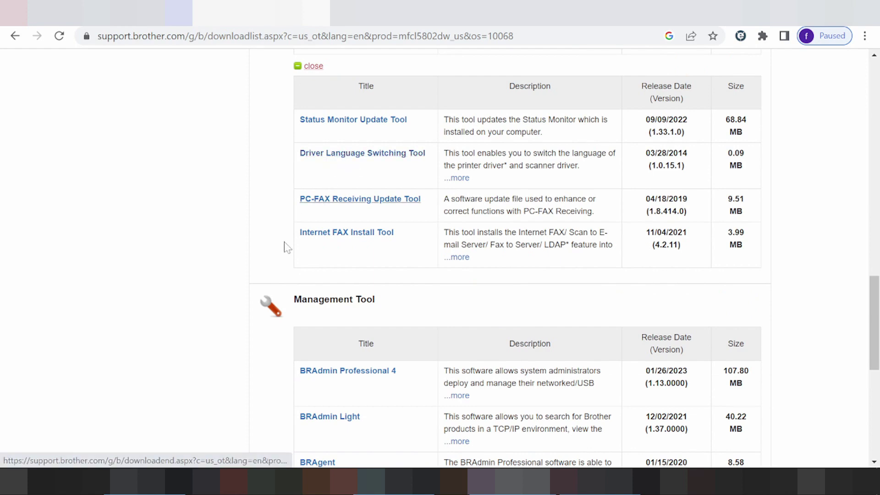
scroll(288, 248, down, 3)
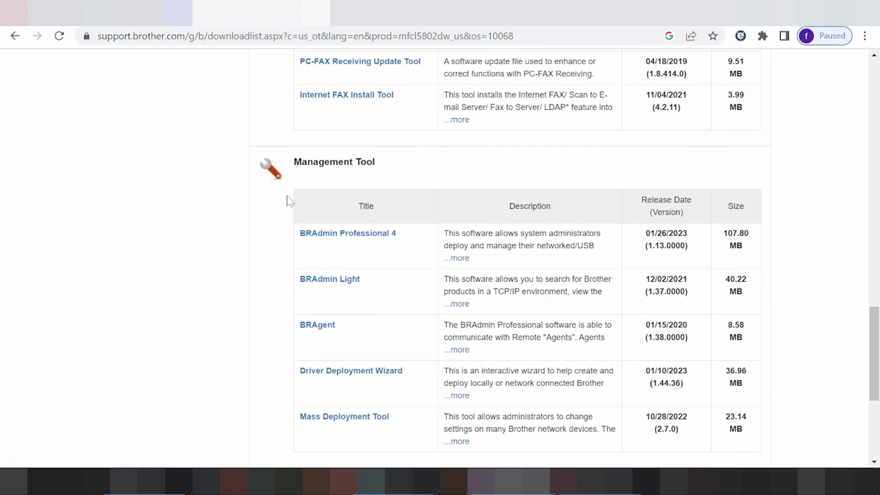
scroll(268, 225, down, 3)
drag(293, 348, 349, 354)
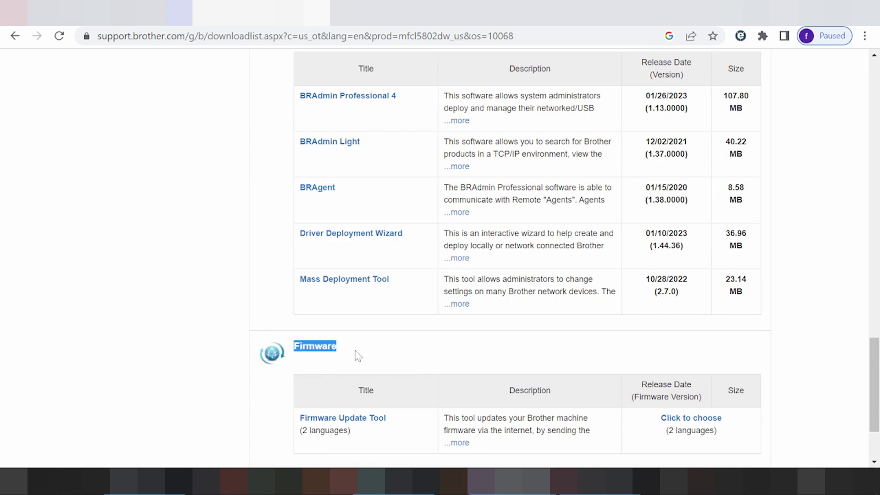
scroll(362, 351, up, 20)
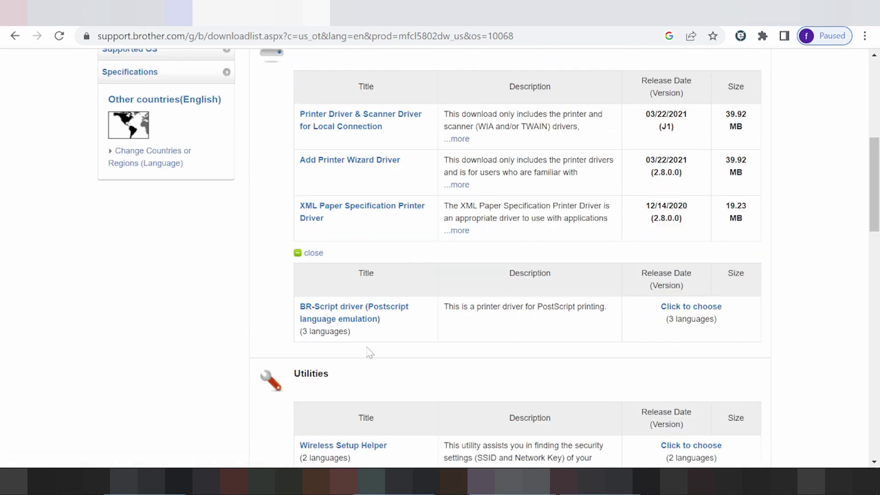
scroll(369, 353, up, 6)
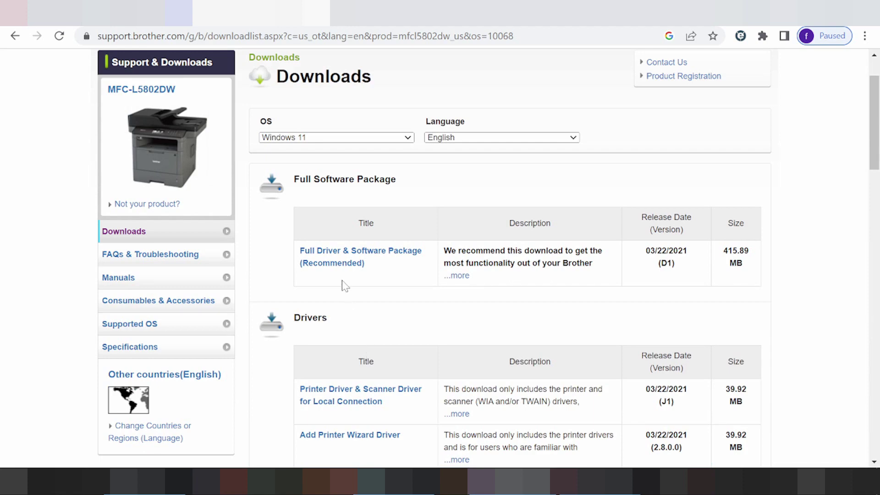
Step: Open the Full Driver & Software Package (Recommended) page and expand its full description
click(340, 252)
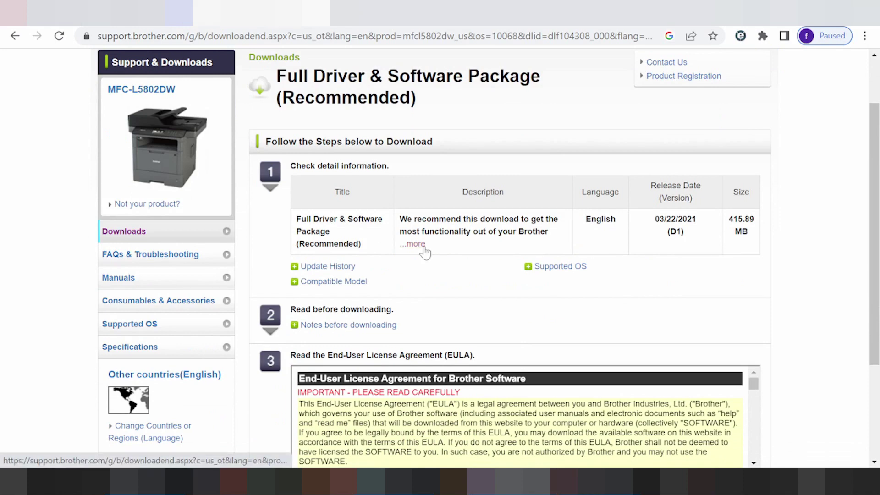
click(413, 244)
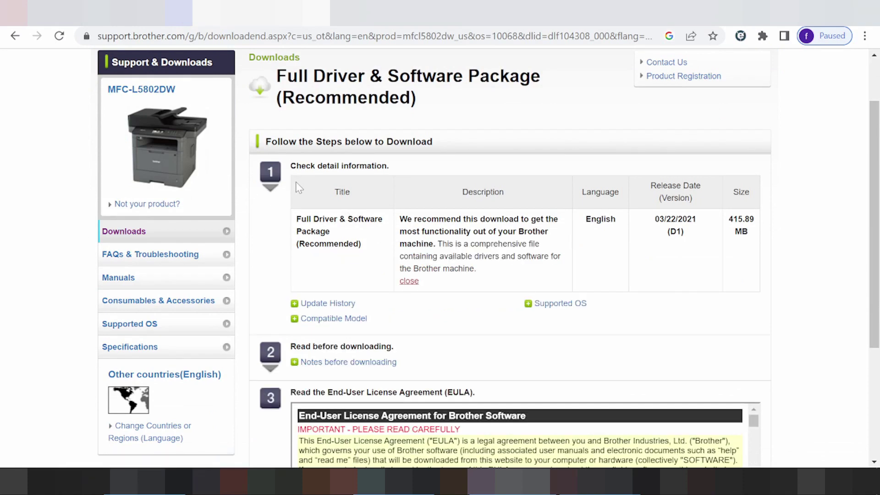
scroll(420, 215, down, 1)
scroll(420, 216, down, 3)
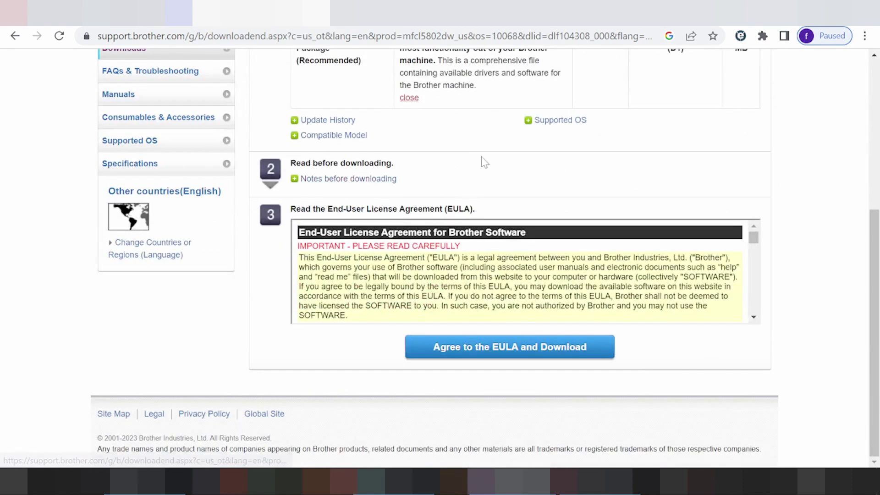
Step: Expand the Supported OS and Compatible Model lists, then scroll down to the EULA
click(531, 122)
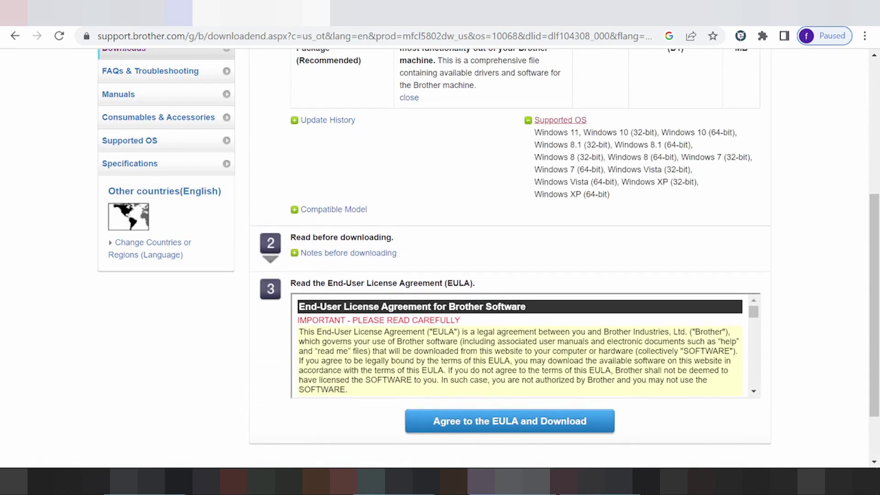
drag(534, 133, 579, 133)
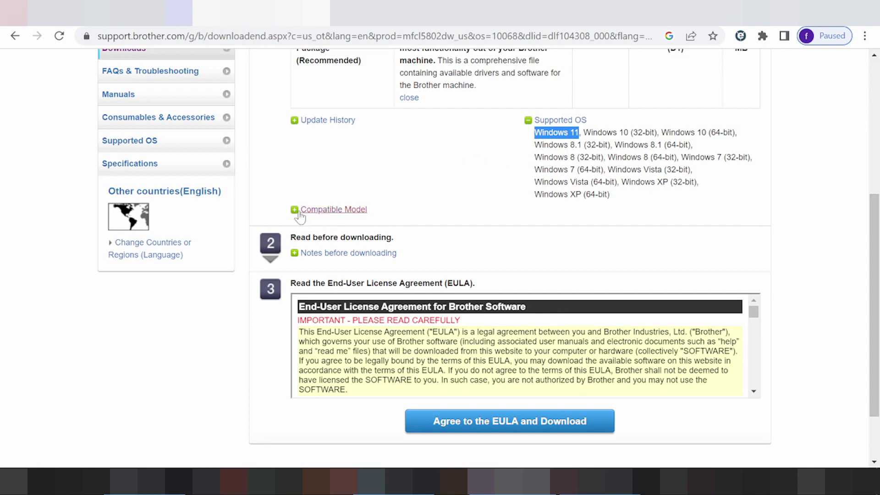
click(531, 141)
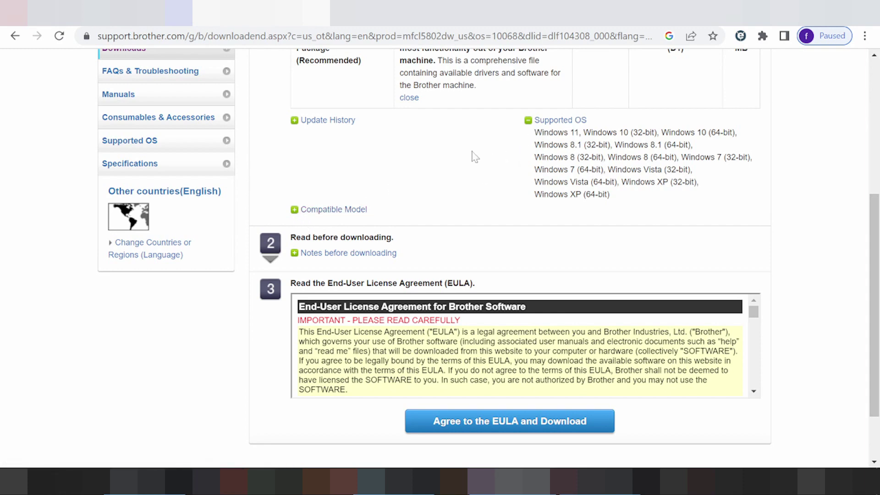
click(294, 210)
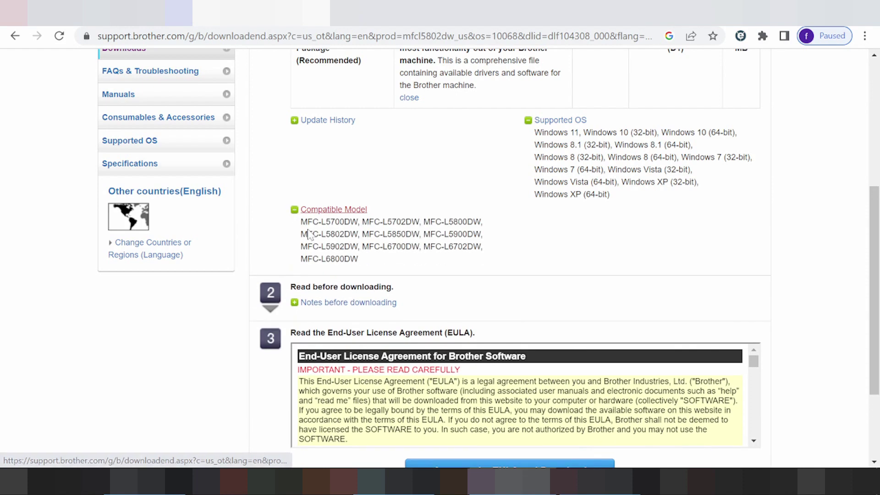
drag(301, 221, 367, 260)
click(412, 261)
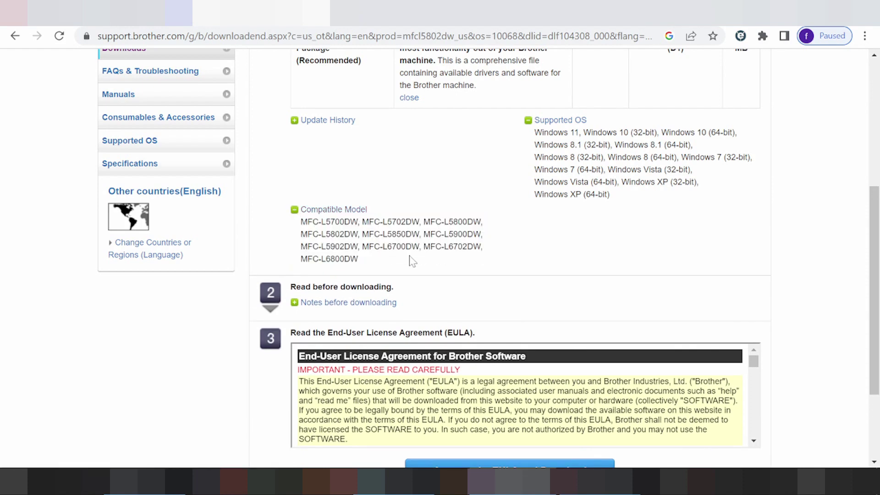
scroll(502, 321, down, 3)
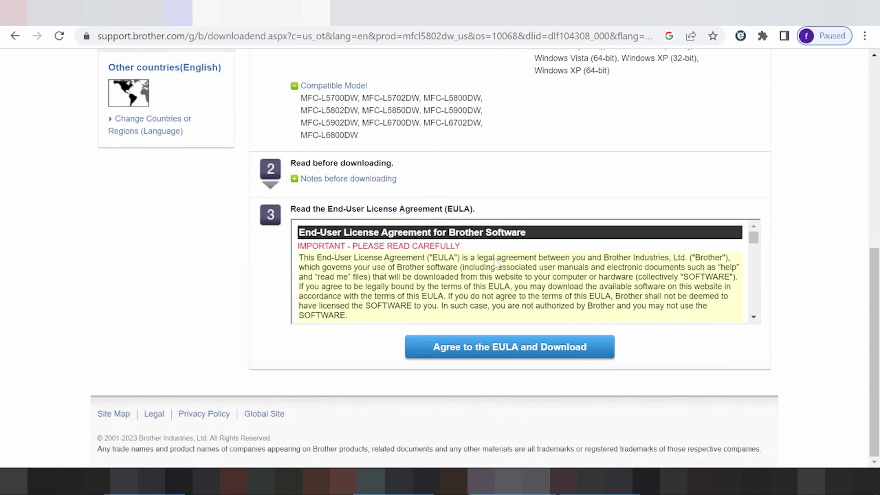
Step: Agree to the EULA to download Y15C_C1_ULWT_PP-usa-inst-D1.EXE and read the How to Install notes
click(496, 354)
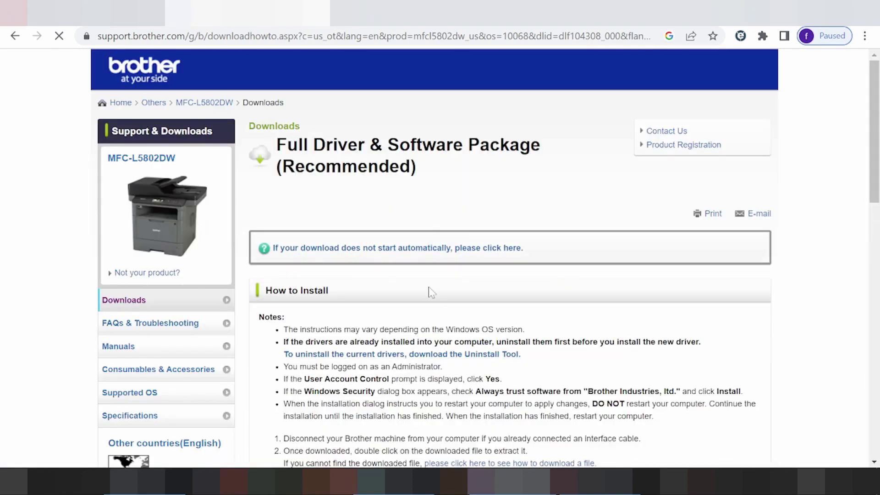
scroll(390, 261, down, 1)
scroll(385, 266, down, 2)
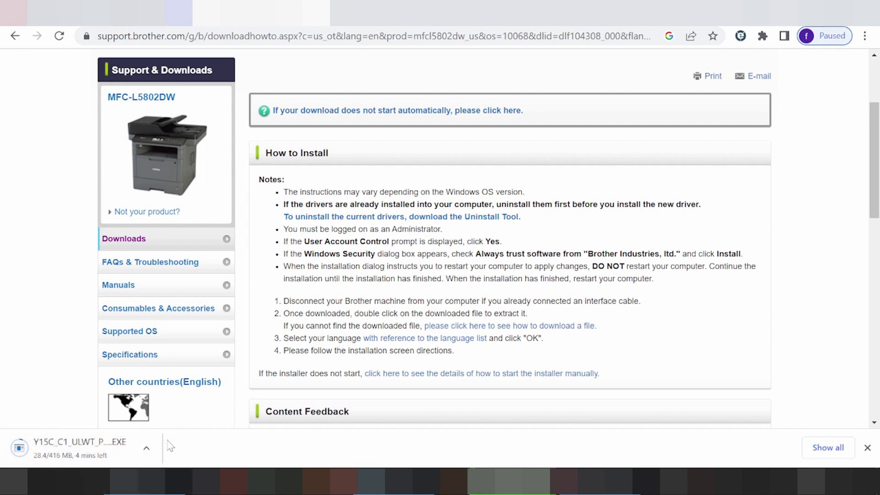
Step: Check the ongoing download's options, then go back twice toward the downloads list
click(146, 447)
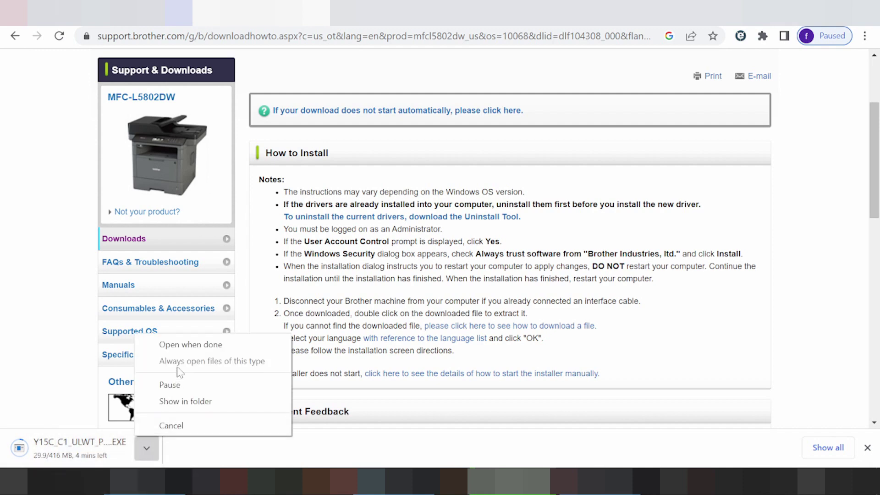
click(69, 347)
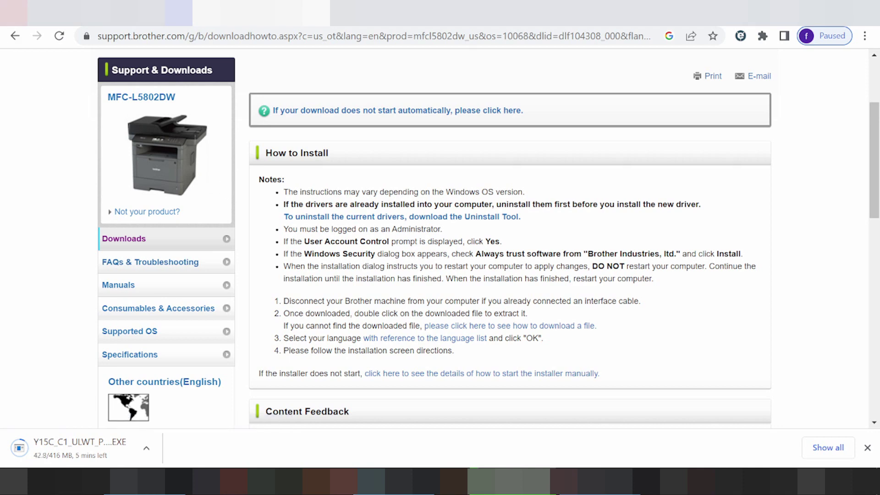
click(11, 36)
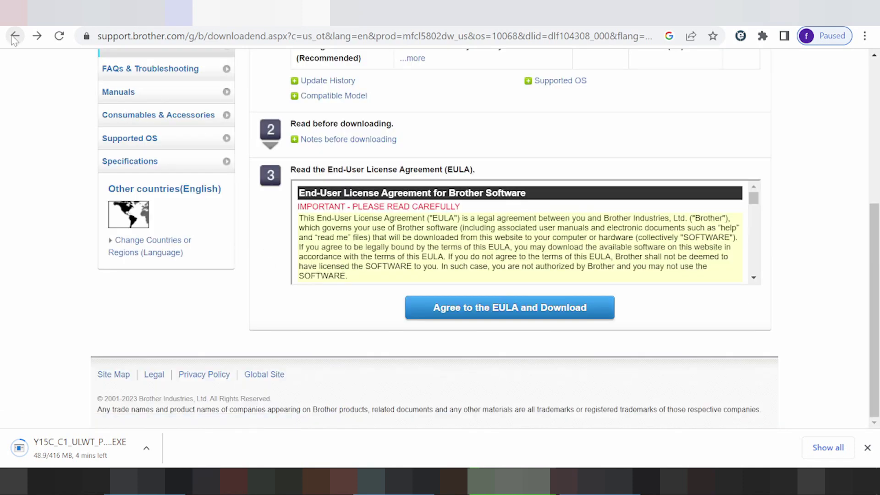
click(14, 39)
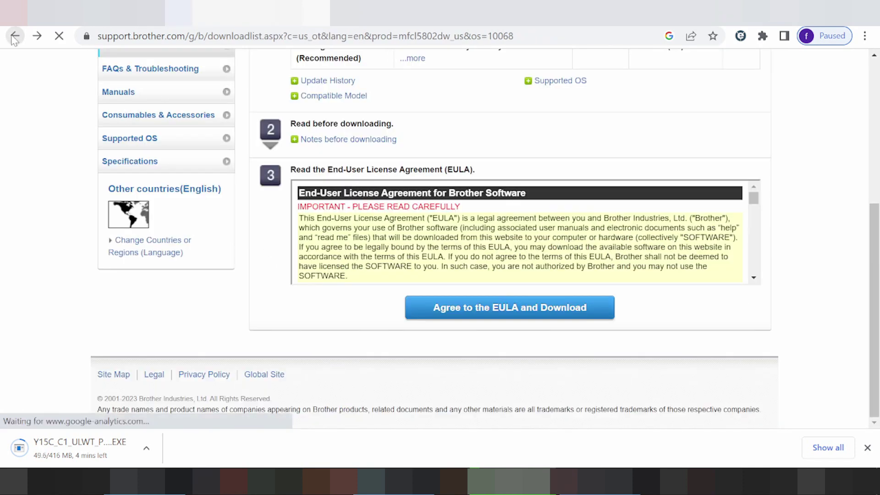